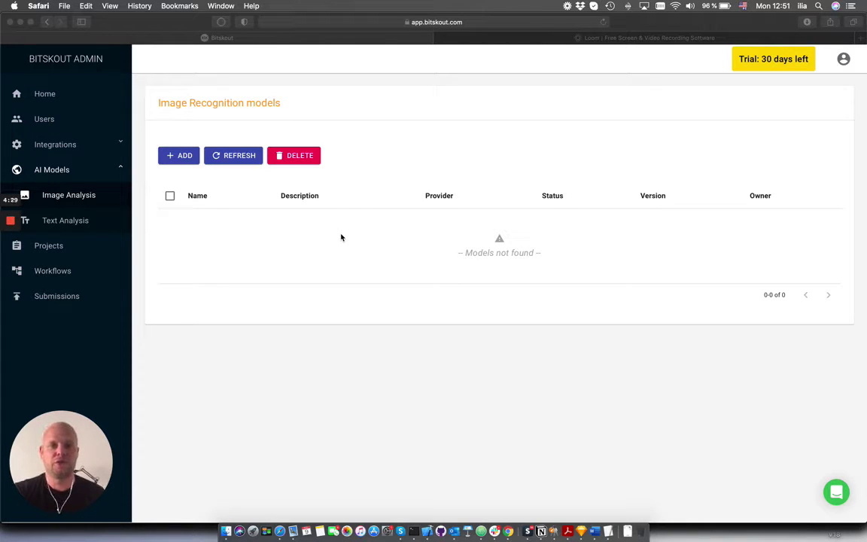
Create a new image recognition model with both its name and description set to "[ACME Delivery] Door delivery"
{"action": "left_click", "coordinate": [192, 162]}
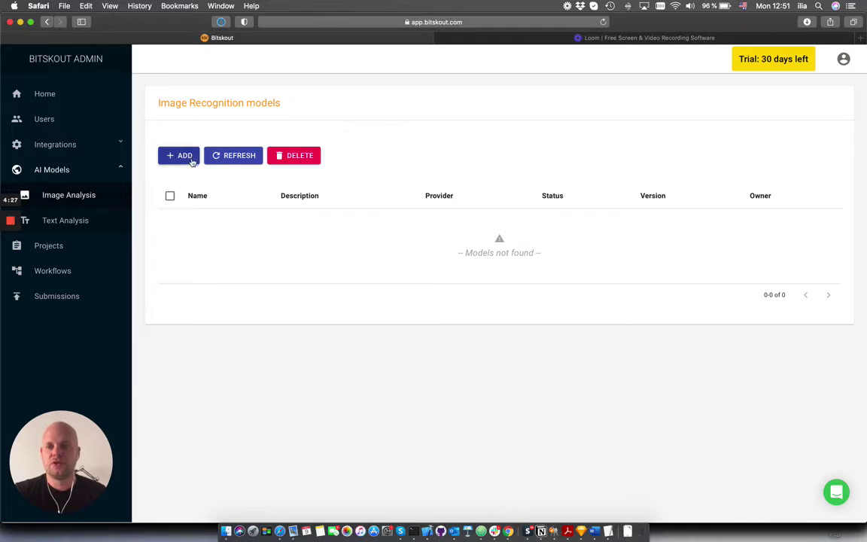
{"action": "left_click", "coordinate": [192, 162]}
{"action": "left_click", "coordinate": [299, 201]}
{"action": "type", "text": "[ACME Delivery] Door delivery"}
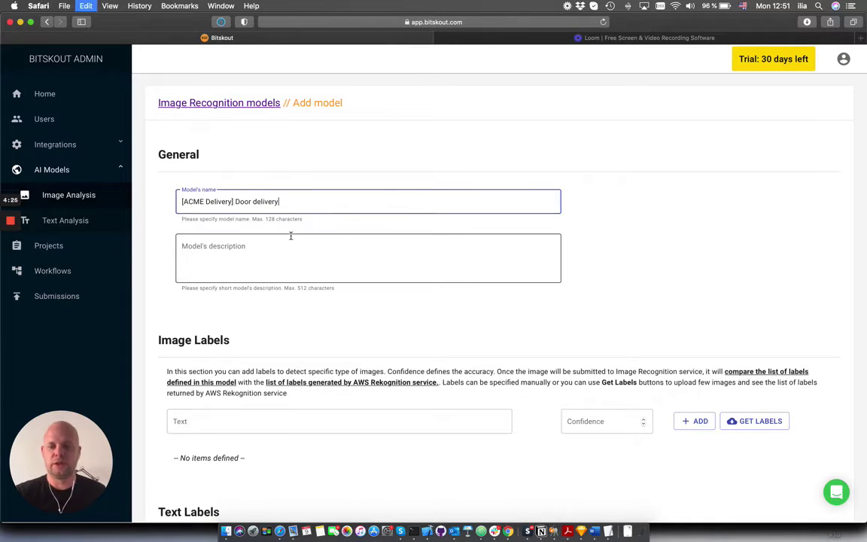
{"action": "left_click", "coordinate": [284, 250]}
{"action": "type", "text": "[ACME Delivery] Door delivery"}
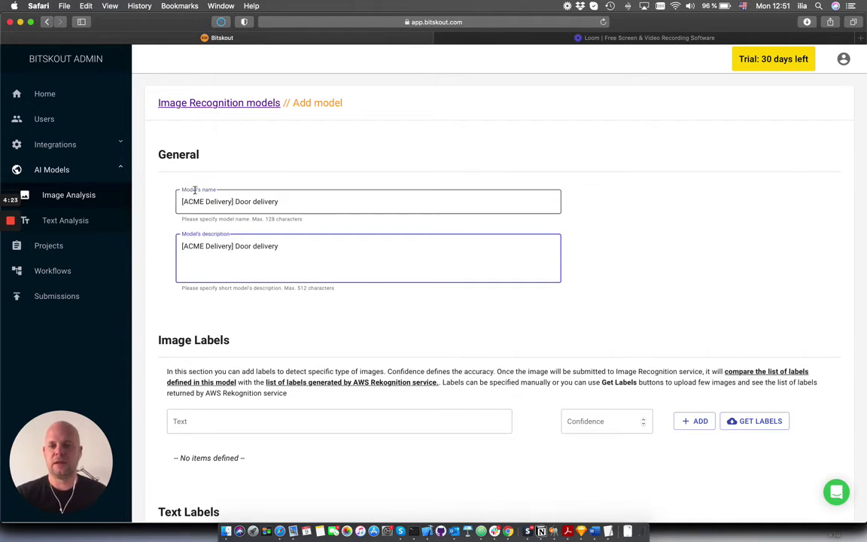
{"action": "left_click_drag", "start_coordinate": [234, 201], "coordinate": [180, 201]}
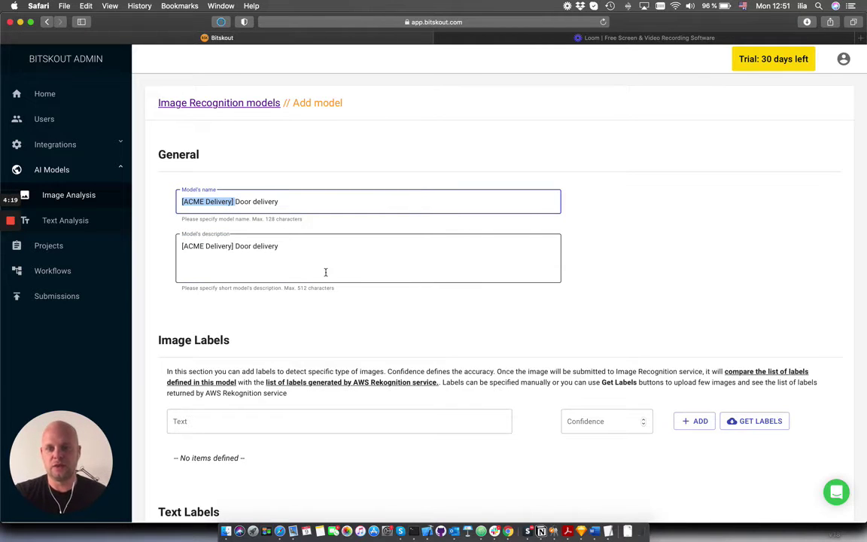
Detect image labels from the door handle picture 61HQSH6NEBL._SL1500_.jpg and add the Handle label to the model
{"action": "scroll", "coordinate": [331, 271], "scroll_direction": "down", "scroll_amount": 5}
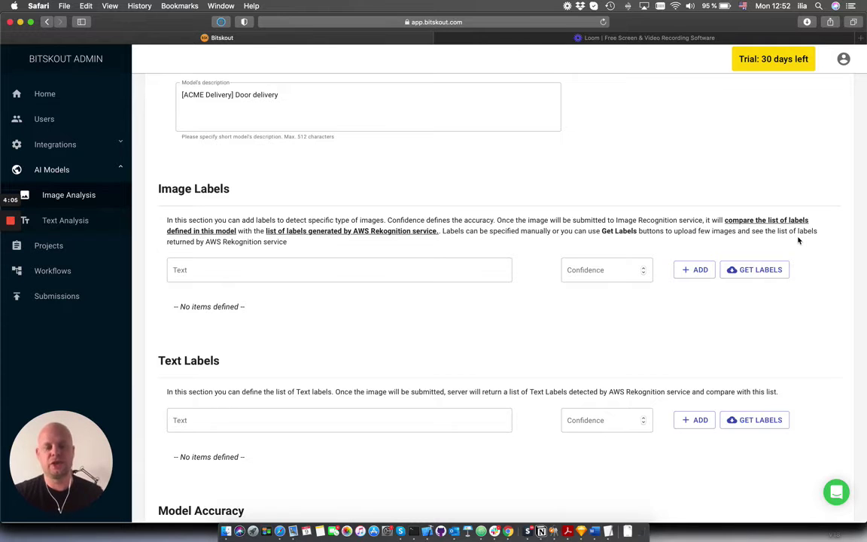
{"action": "left_click", "coordinate": [748, 270]}
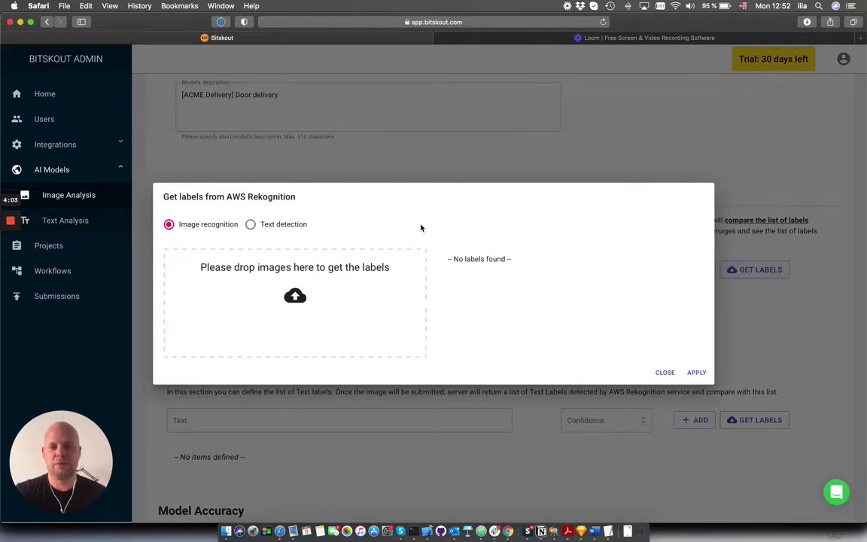
{"action": "left_click", "coordinate": [312, 278]}
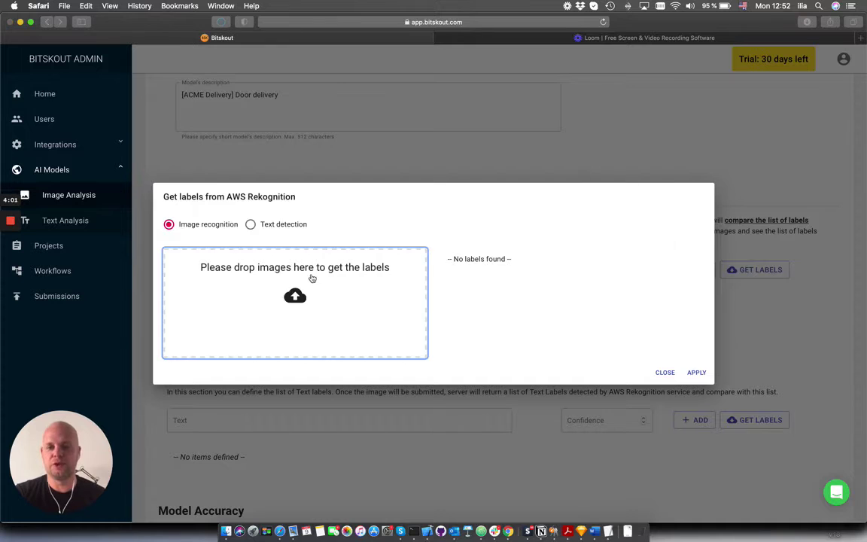
{"action": "left_click", "coordinate": [350, 95]}
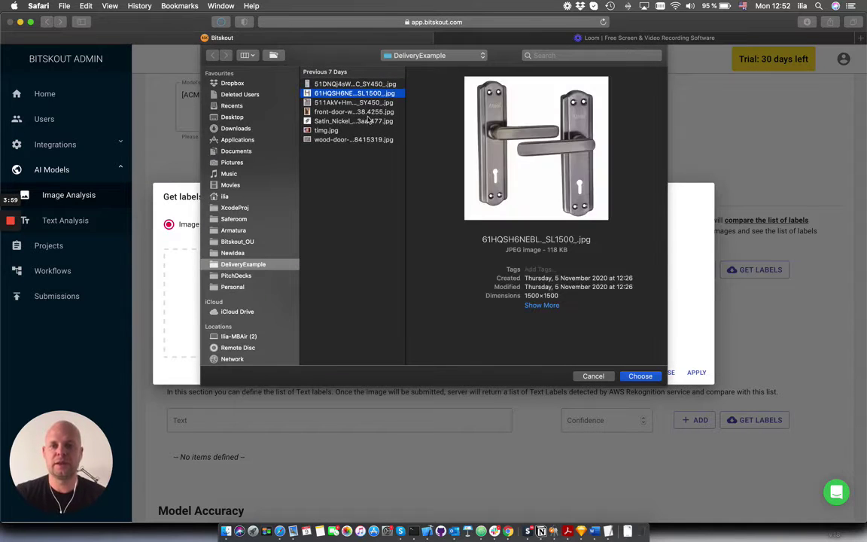
{"action": "left_click", "coordinate": [641, 375]}
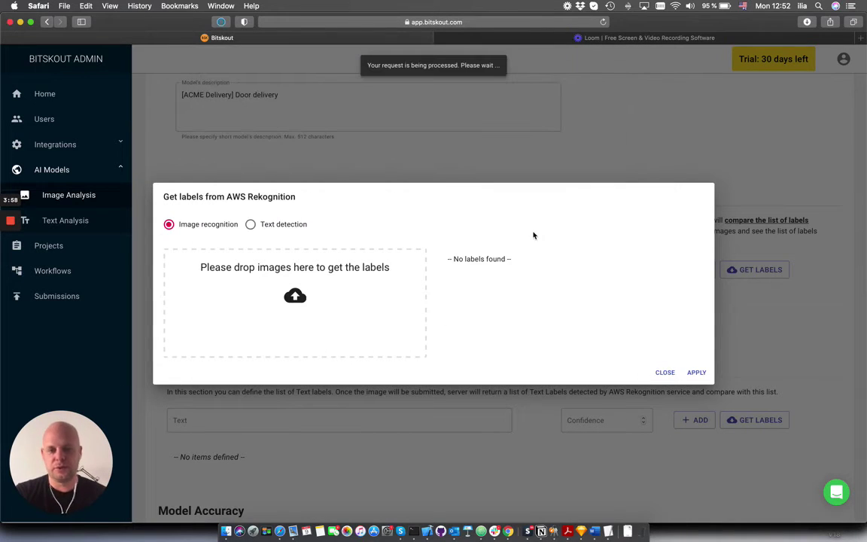
{"action": "left_click", "coordinate": [610, 263]}
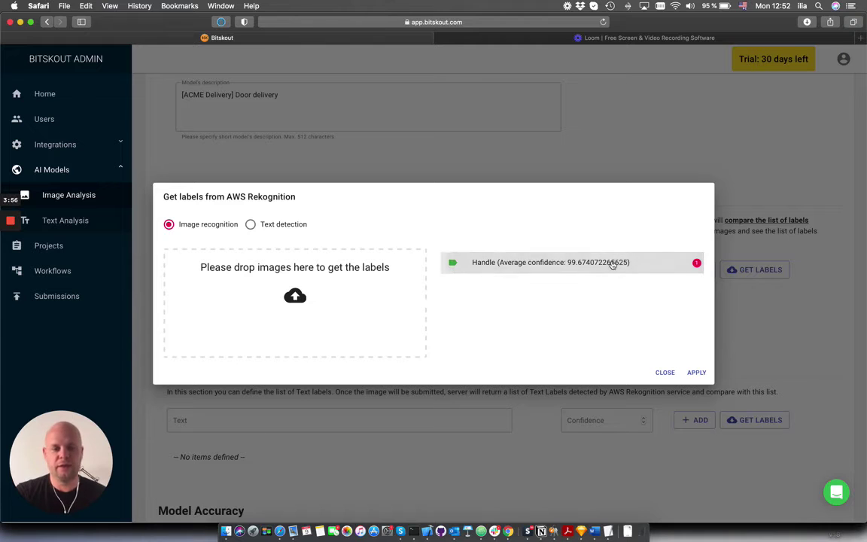
{"action": "left_click", "coordinate": [697, 374]}
Set the Handle image label's confidence to 90 and save it
{"action": "left_click", "coordinate": [466, 306]}
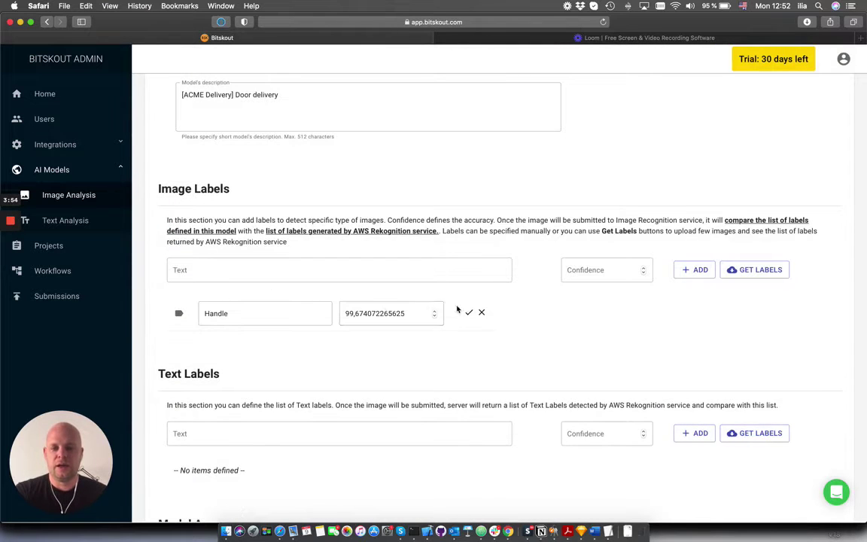
{"action": "left_click_drag", "start_coordinate": [411, 312], "coordinate": [351, 315]}
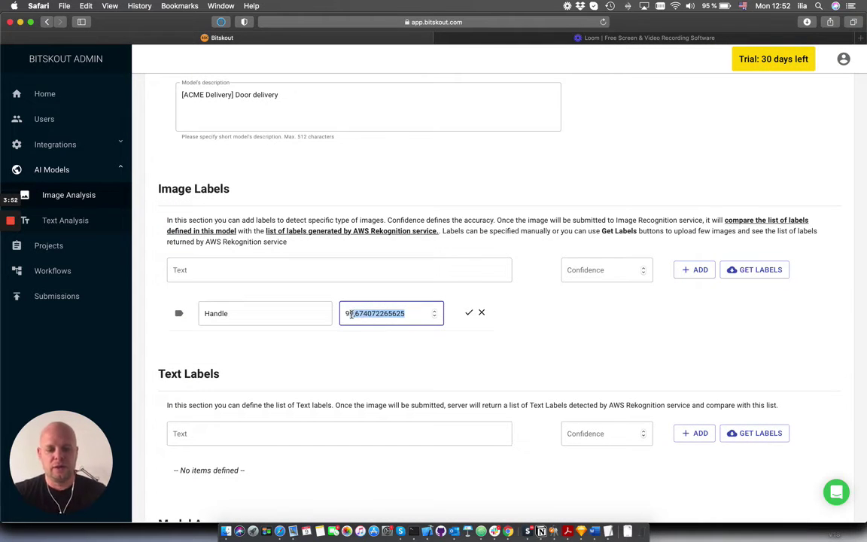
{"action": "type", "text": "0"}
{"action": "left_click", "coordinate": [469, 312]}
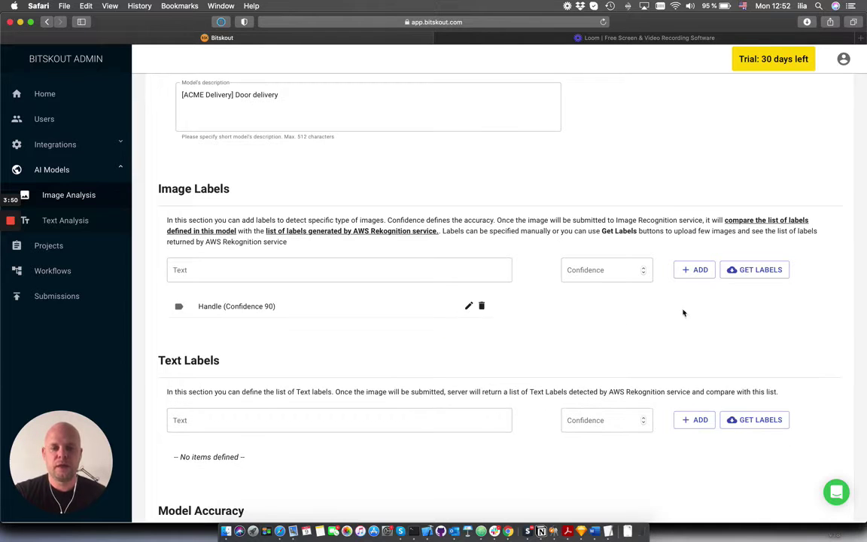
Detect image labels from the picture 51DNQj4sWAL._AC_SY450_.jpg and add the Curtain label to the model
{"action": "left_click", "coordinate": [756, 271]}
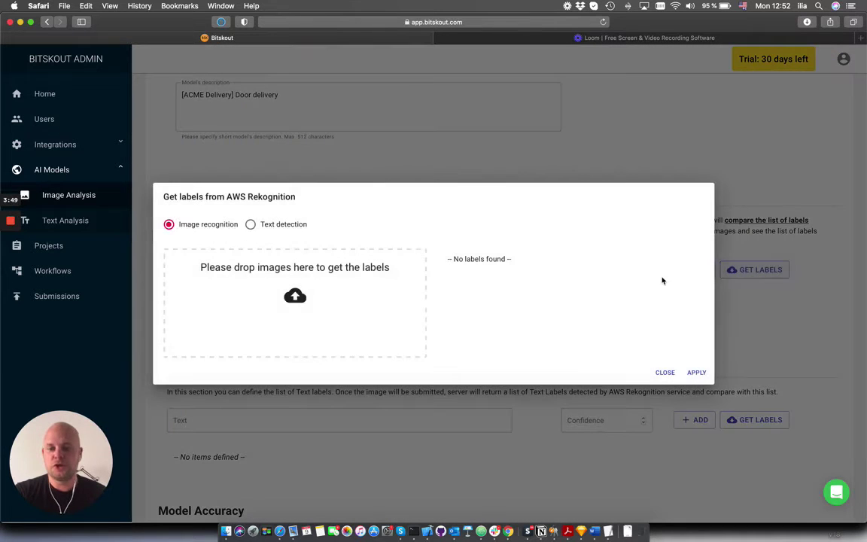
{"action": "left_click", "coordinate": [310, 298]}
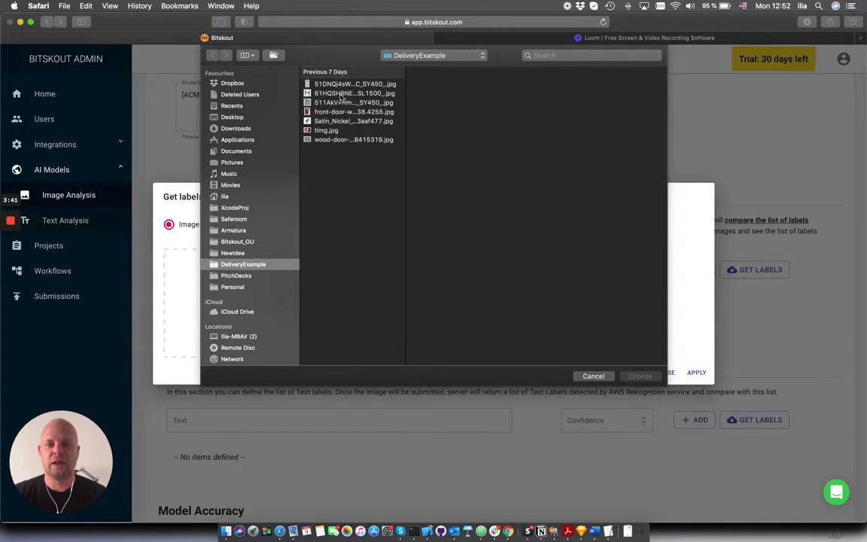
{"action": "left_click", "coordinate": [310, 83]}
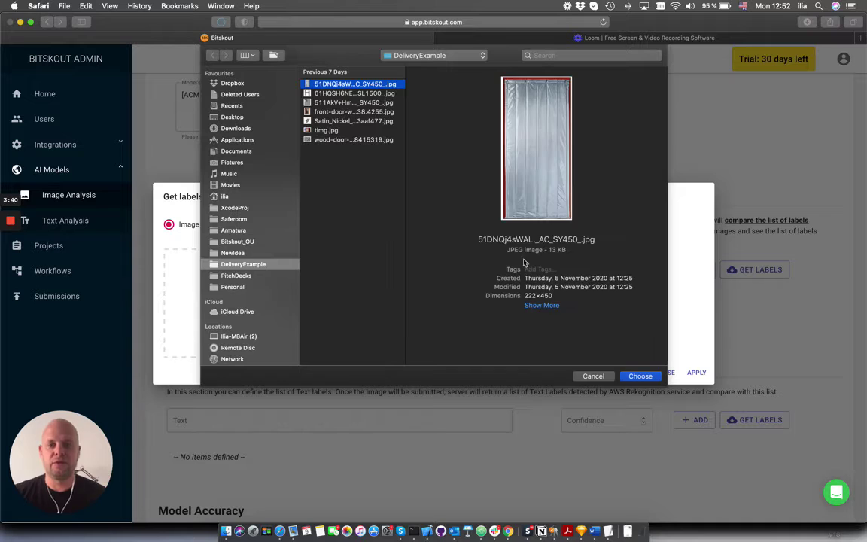
{"action": "left_click", "coordinate": [639, 375]}
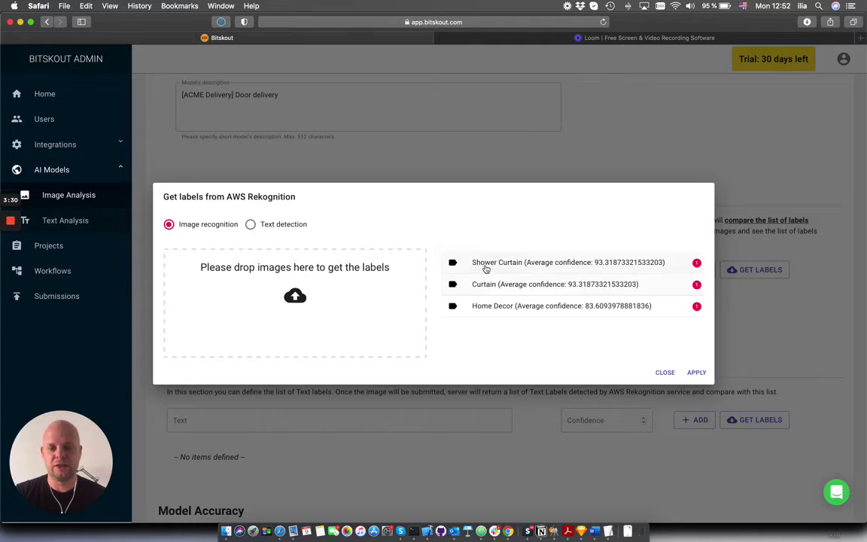
{"action": "left_click", "coordinate": [563, 286]}
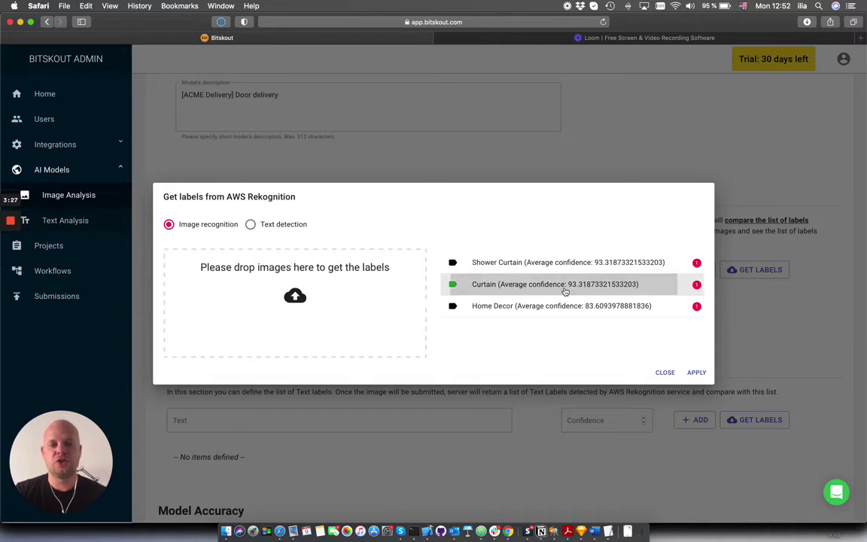
{"action": "left_click", "coordinate": [693, 372]}
Set the Curtain image label's confidence to 90 and save it
{"action": "left_click", "coordinate": [468, 327]}
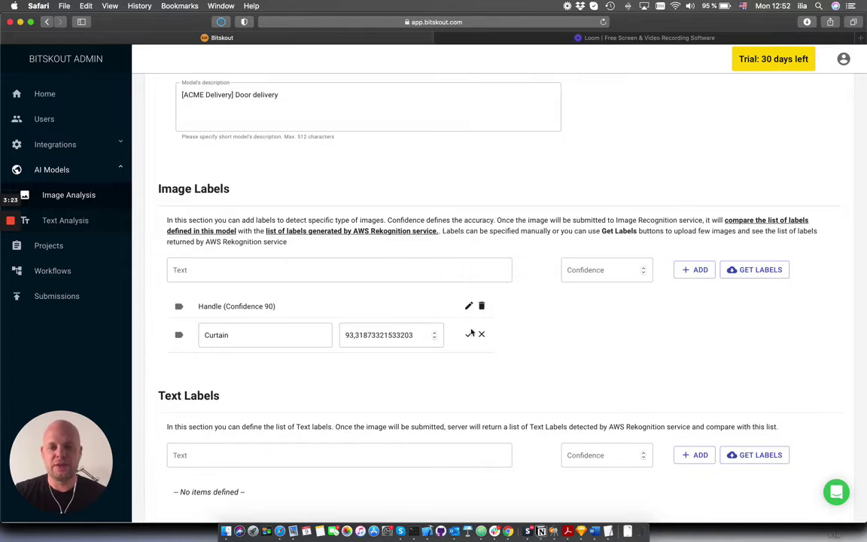
{"action": "left_click_drag", "start_coordinate": [407, 339], "coordinate": [312, 303]}
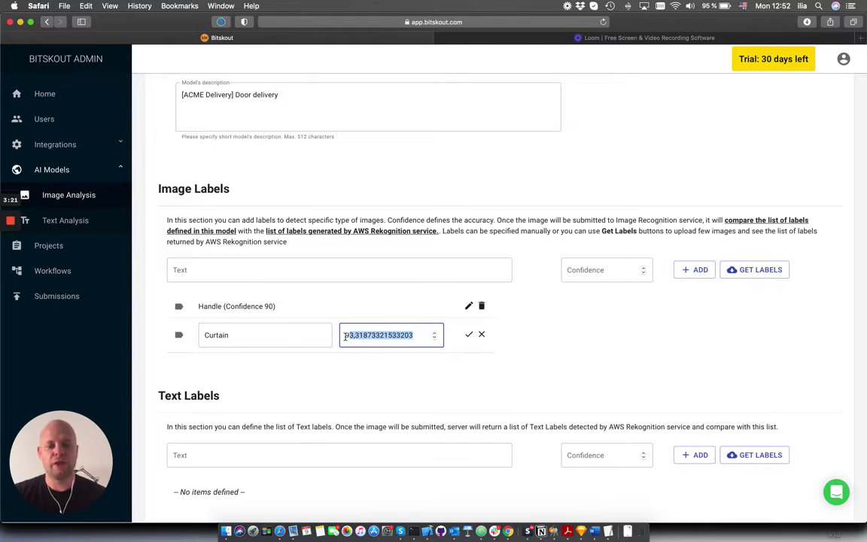
{"action": "type", "text": "90"}
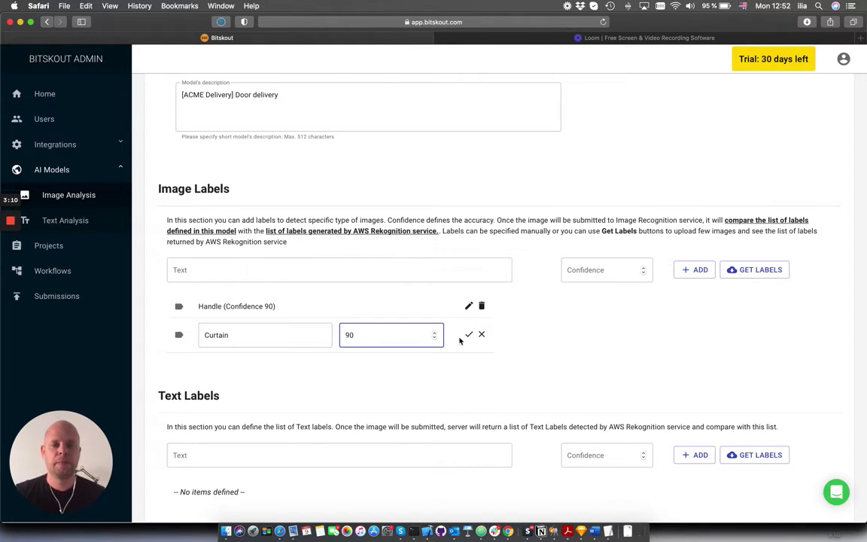
{"action": "key", "text": "Return"}
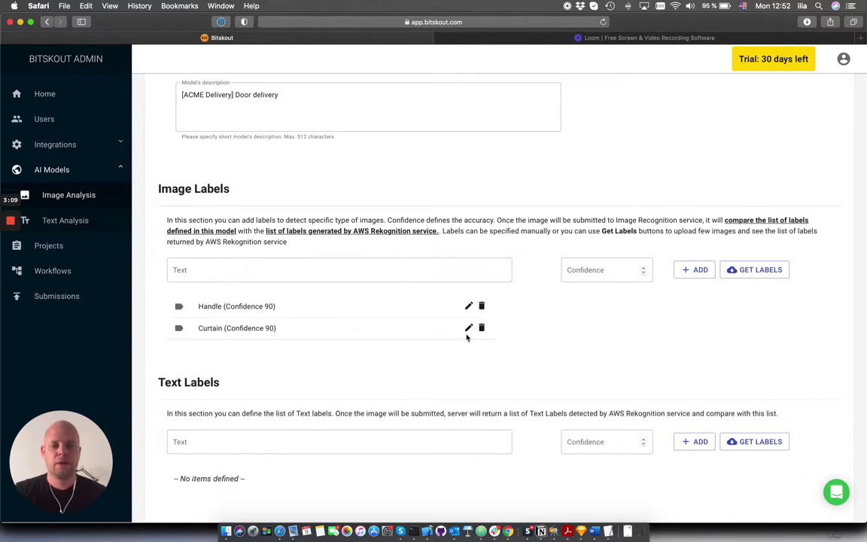
Detect image labels from the Satin_Nickel_Wood_Screws picture in the DeliveryExample folder and add the Screw label to the model
{"action": "left_click", "coordinate": [761, 270]}
{"action": "left_click", "coordinate": [341, 280]}
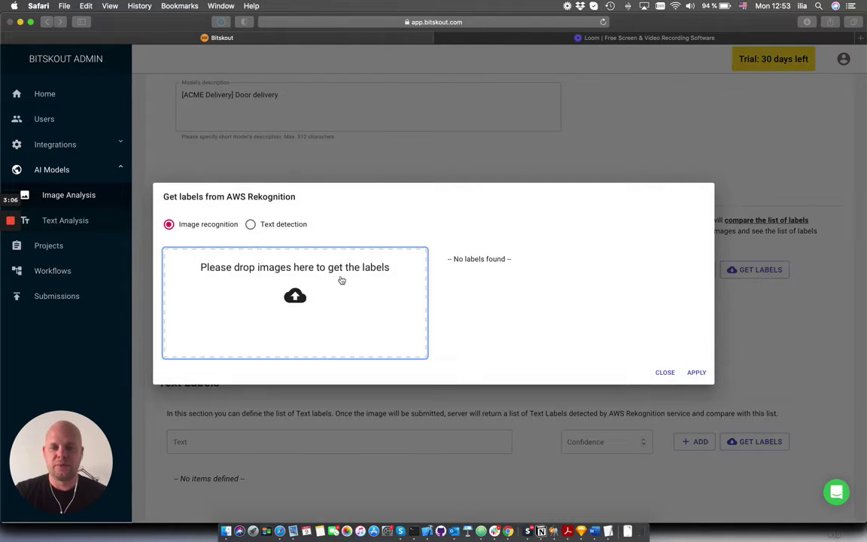
{"action": "left_click", "coordinate": [307, 121]}
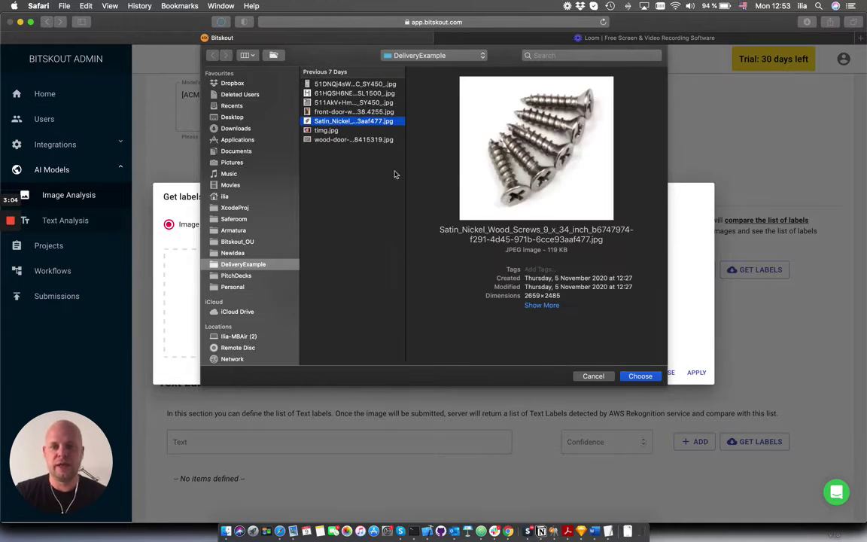
{"action": "left_click", "coordinate": [641, 376]}
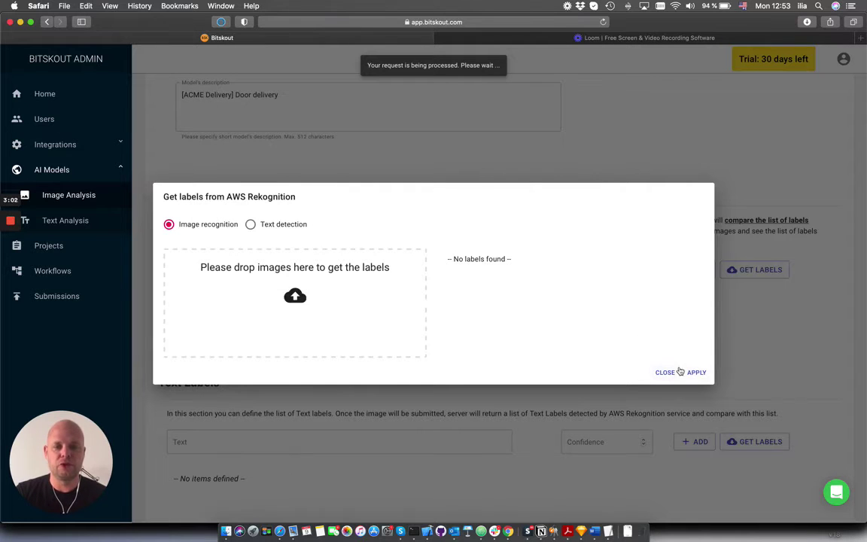
{"action": "left_click", "coordinate": [621, 289]}
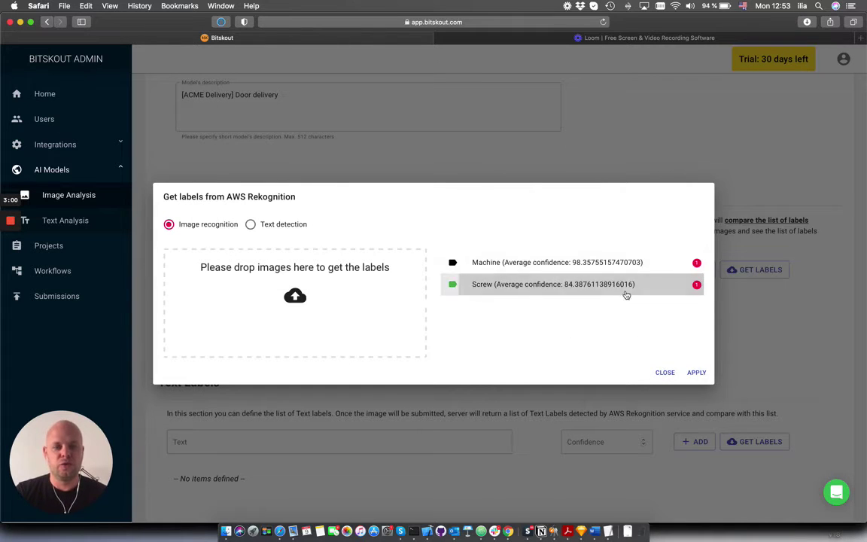
{"action": "left_click", "coordinate": [696, 372]}
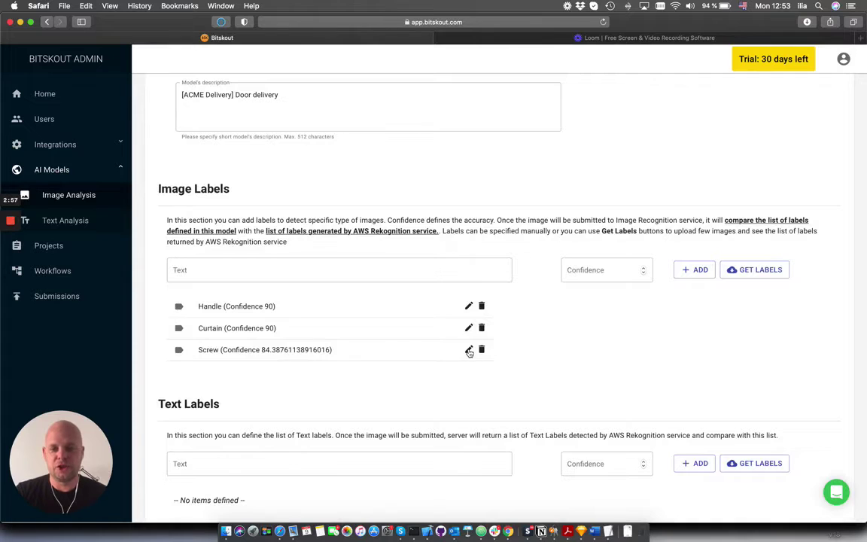
Set the Screw image label's confidence to 80 and save it
{"action": "left_click", "coordinate": [467, 350]}
{"action": "left_click_drag", "start_coordinate": [425, 357], "coordinate": [350, 359]}
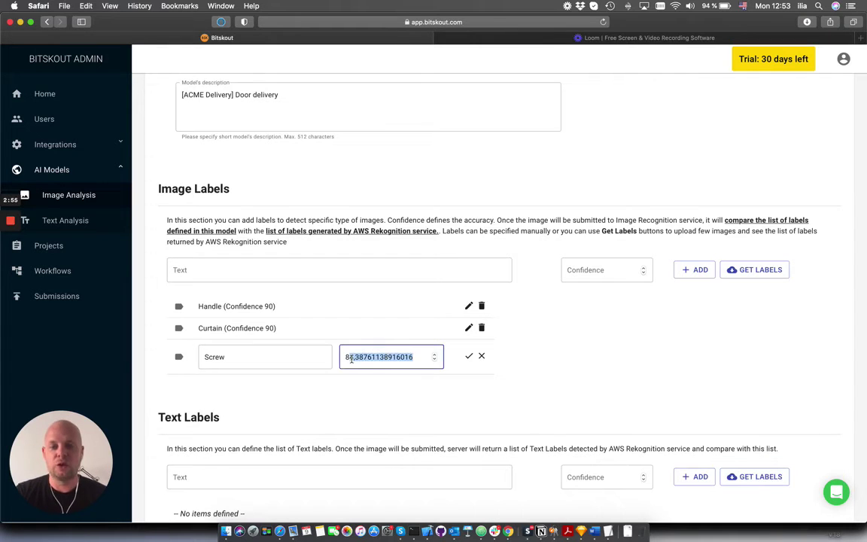
{"action": "type", "text": "0"}
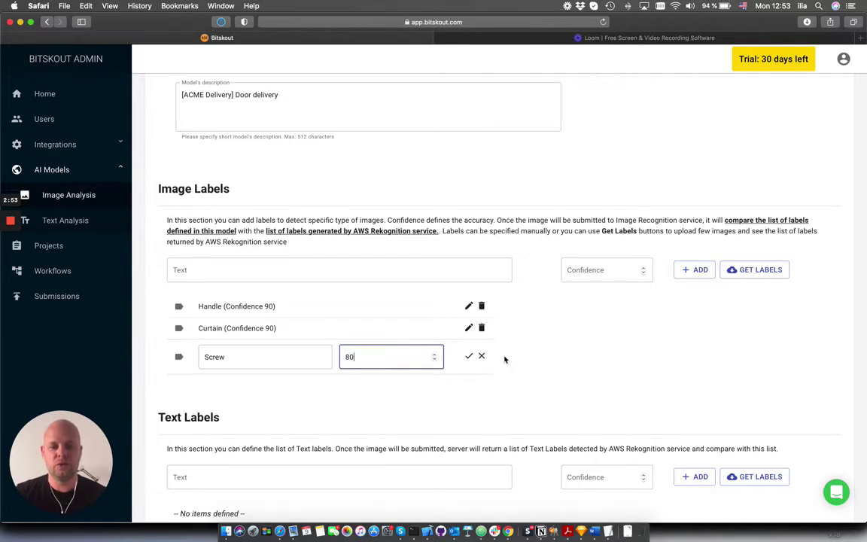
{"action": "left_click", "coordinate": [468, 356]}
Detect image labels from the wood-door picture in the DeliveryExample folder and add the Plywood label to the model
{"action": "left_click", "coordinate": [724, 272]}
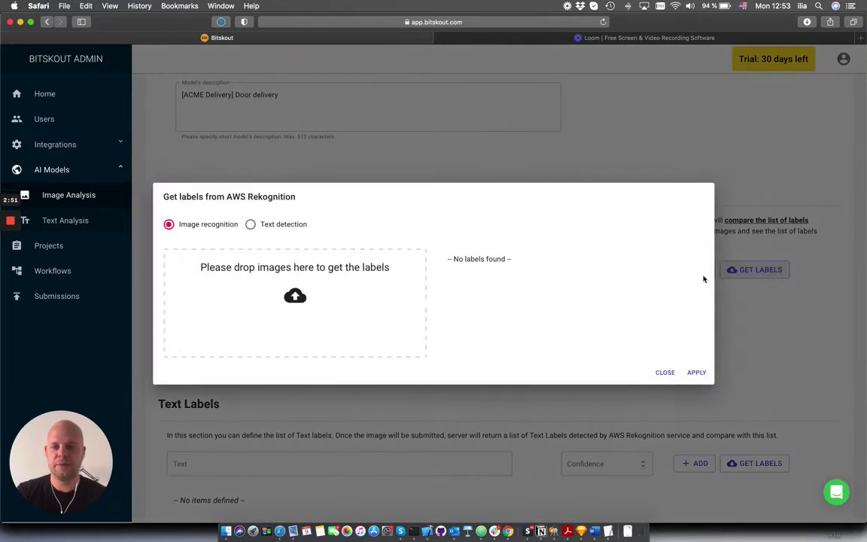
{"action": "left_click", "coordinate": [291, 280]}
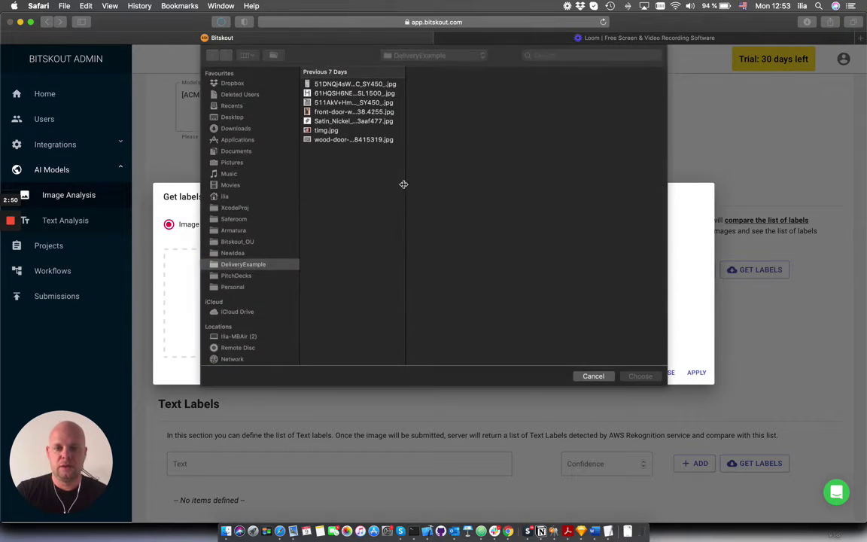
{"action": "left_click", "coordinate": [353, 139]}
{"action": "left_click", "coordinate": [640, 375]}
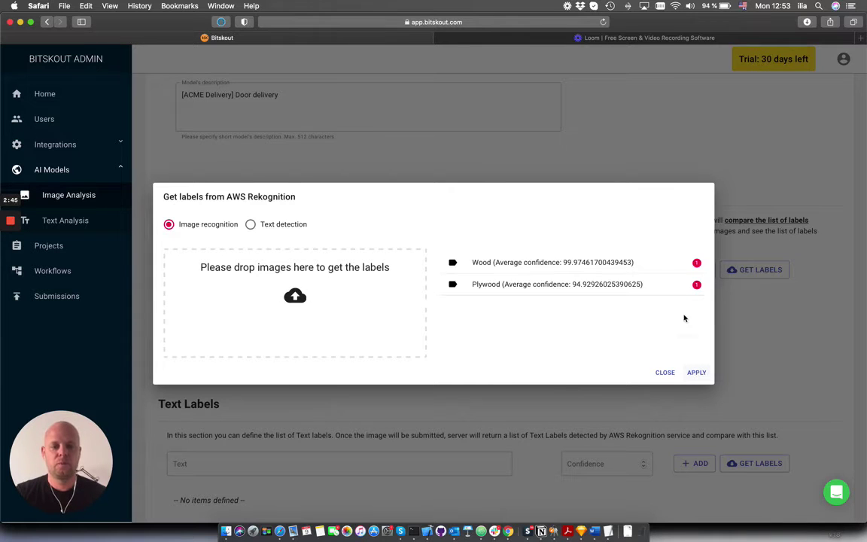
{"action": "left_click", "coordinate": [629, 289]}
{"action": "left_click", "coordinate": [696, 373]}
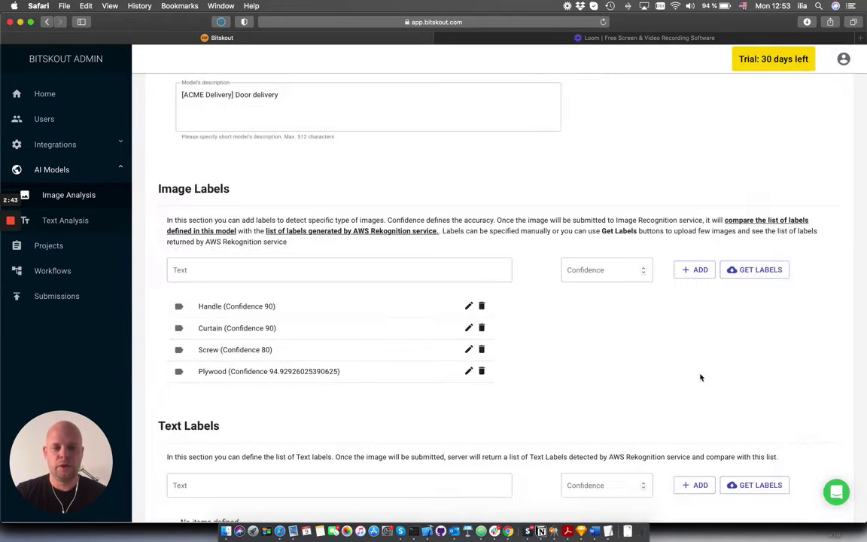
Set the Plywood image label's confidence to 90 and save it
{"action": "left_click", "coordinate": [467, 368]}
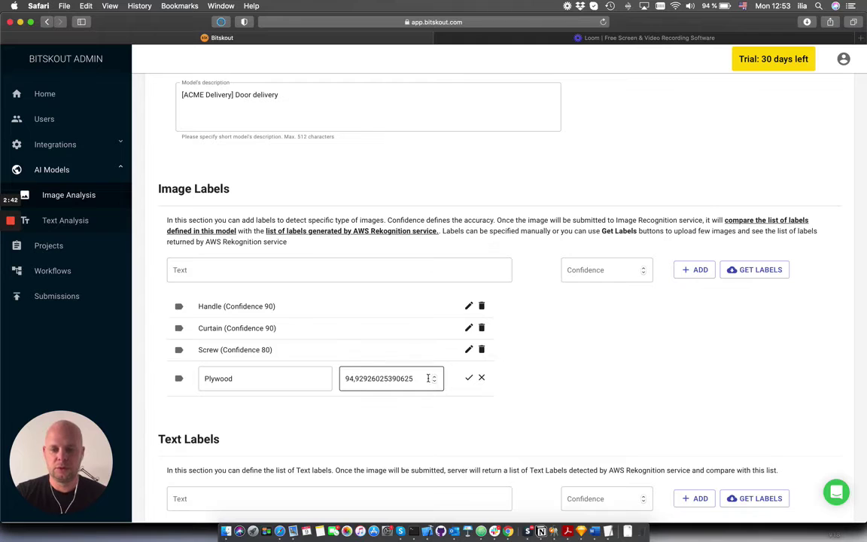
{"action": "left_click_drag", "start_coordinate": [413, 378], "coordinate": [348, 381]}
{"action": "type", "text": "90"}
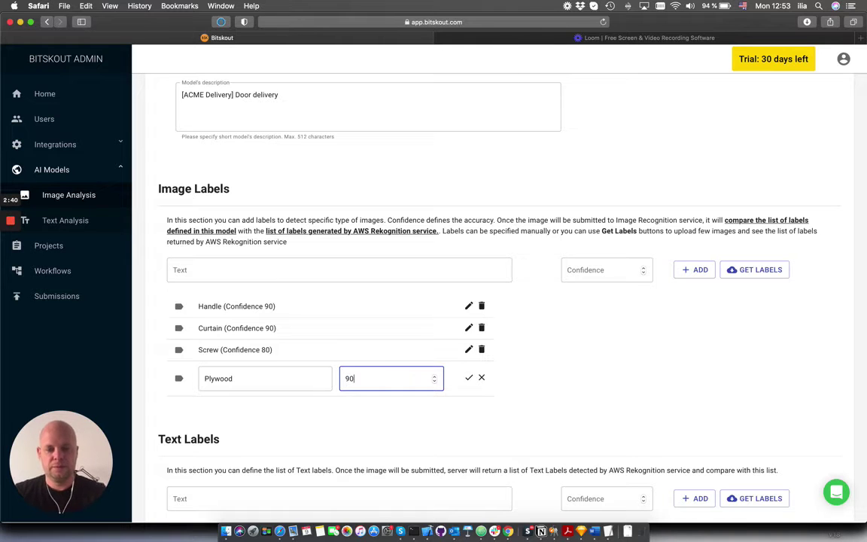
{"action": "left_click", "coordinate": [468, 377]}
Detect image labels from the front-door picture in the DeliveryExample folder and add the Door label to the model
{"action": "left_click", "coordinate": [765, 271]}
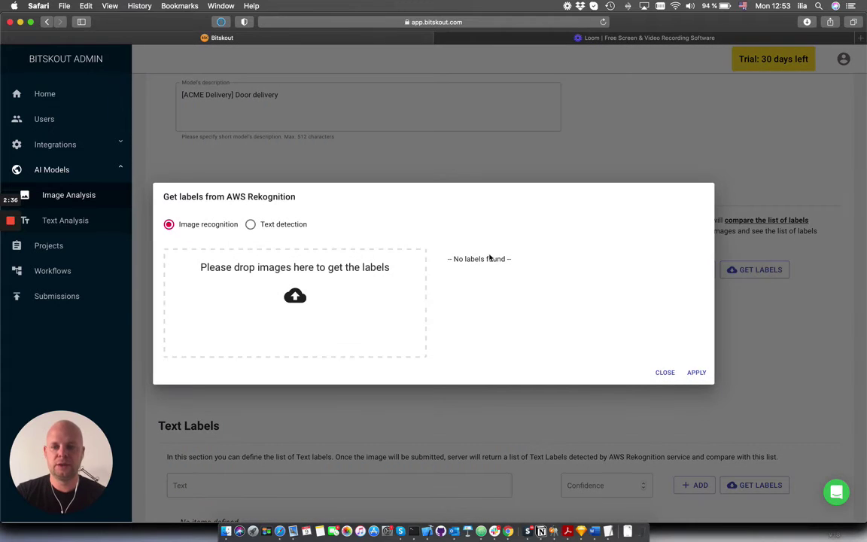
{"action": "left_click", "coordinate": [312, 283]}
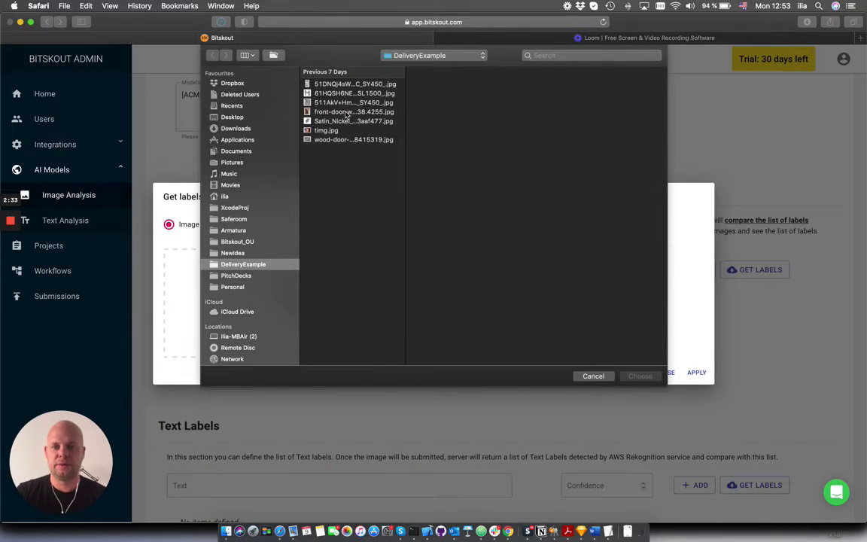
{"action": "left_click", "coordinate": [353, 112]}
{"action": "left_click", "coordinate": [639, 376]}
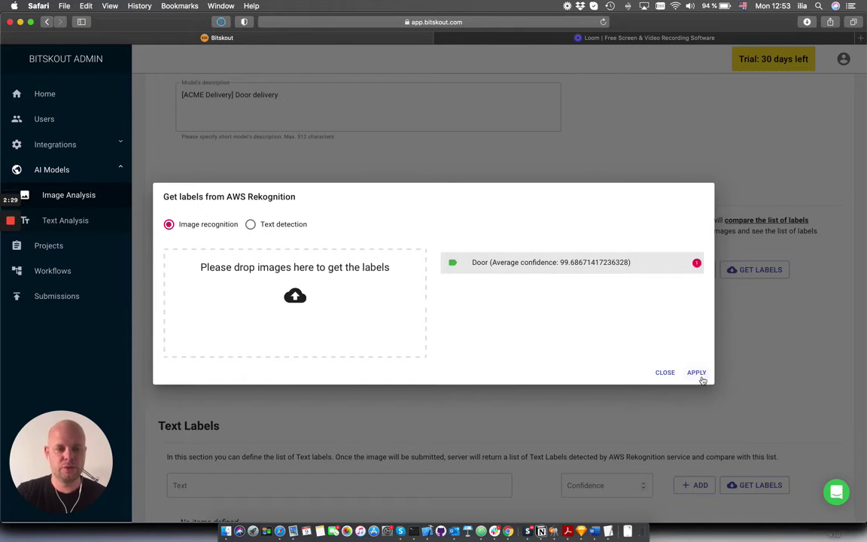
{"action": "left_click", "coordinate": [696, 373]}
Set the Door image label's confidence to 90 and save it
{"action": "left_click", "coordinate": [468, 392]}
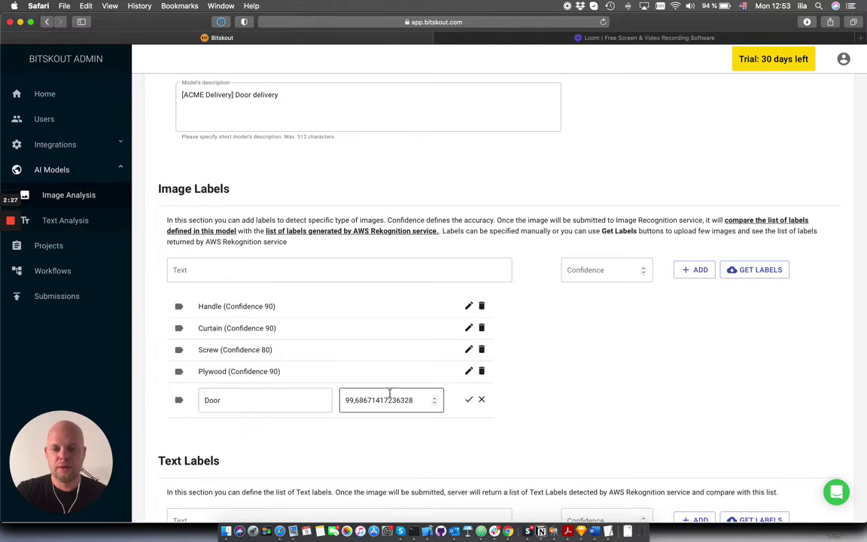
{"action": "left_click_drag", "start_coordinate": [427, 399], "coordinate": [351, 401]}
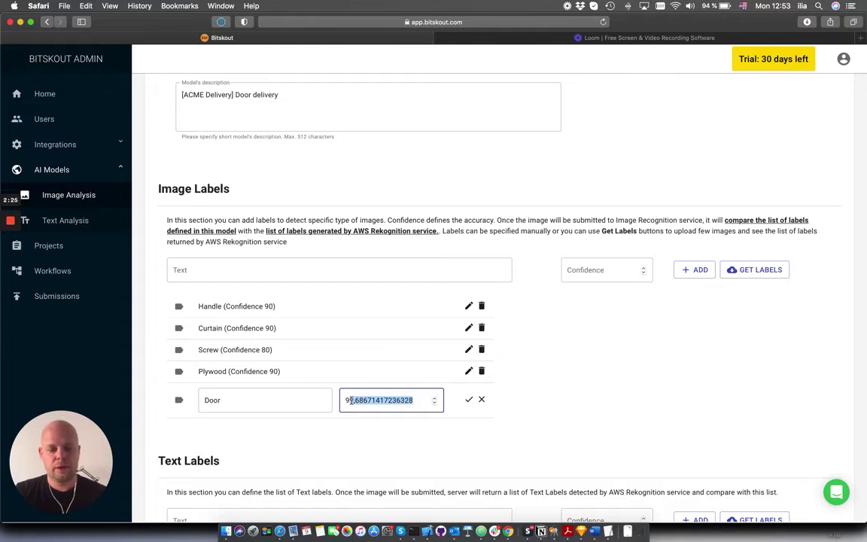
{"action": "type", "text": "0"}
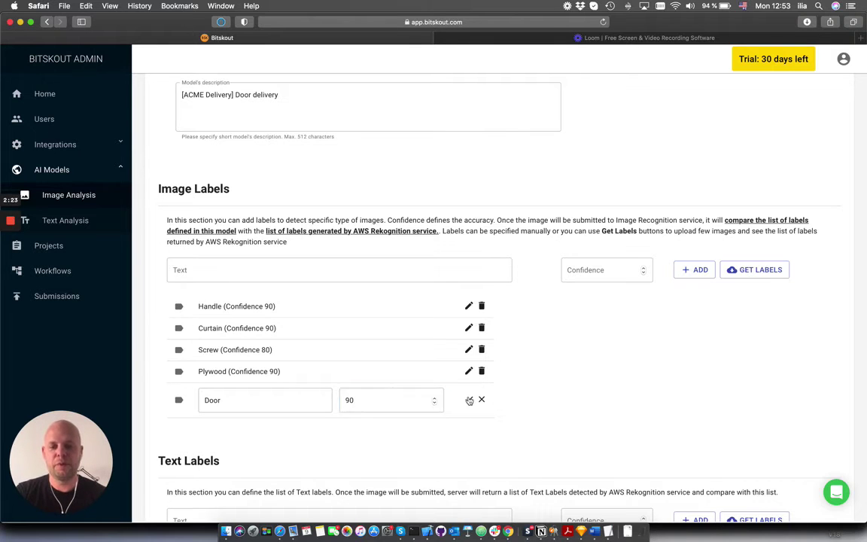
{"action": "left_click", "coordinate": [468, 399]}
Review the model's name, description, image labels with their confidences, and the text labels section
{"action": "scroll", "coordinate": [411, 201], "scroll_direction": "up", "scroll_amount": 3}
{"action": "scroll", "coordinate": [411, 201], "scroll_direction": "up", "scroll_amount": 2}
{"action": "left_click", "coordinate": [333, 204]}
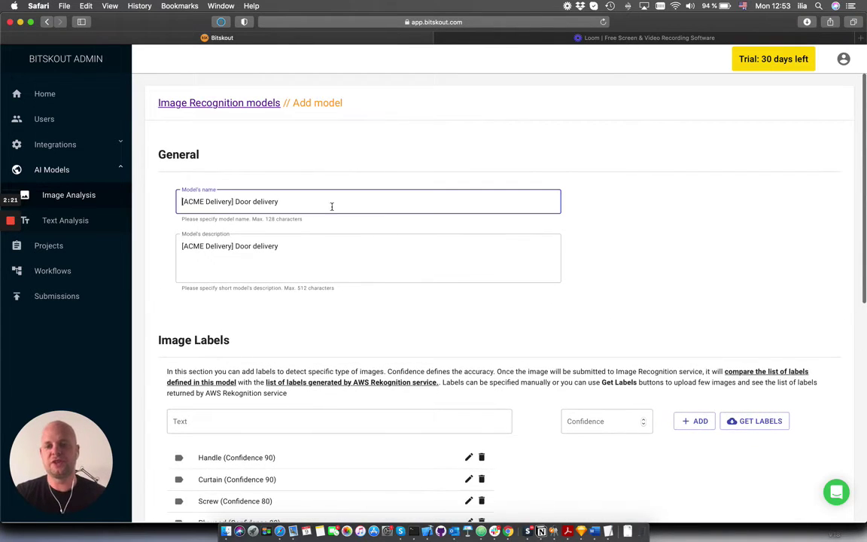
{"action": "left_click", "coordinate": [306, 263]}
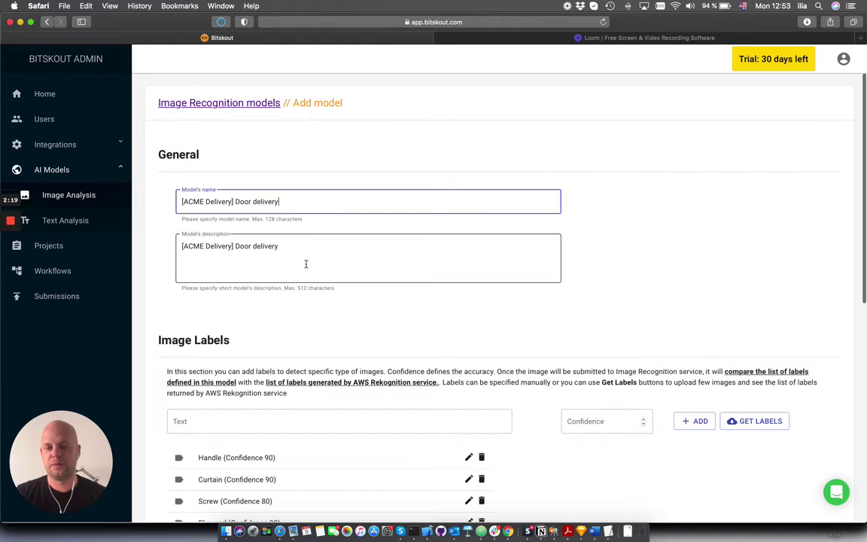
{"action": "left_click", "coordinate": [306, 263]}
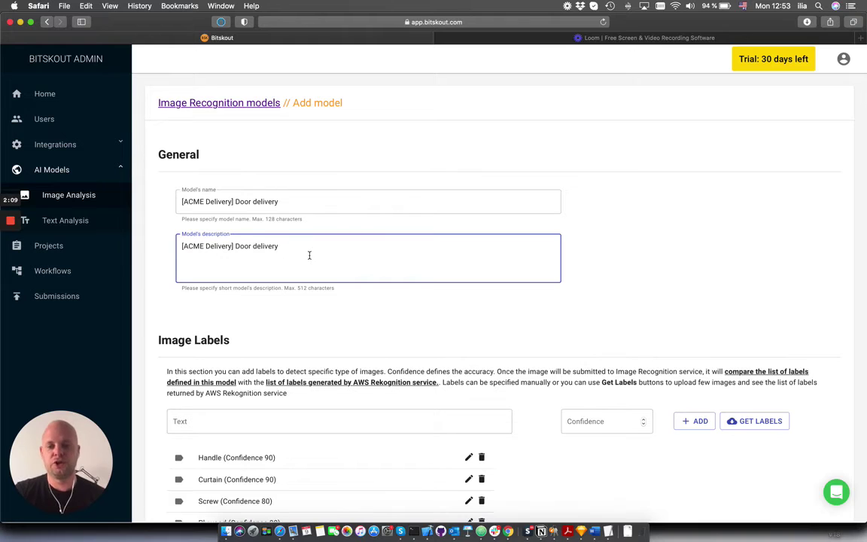
{"action": "scroll", "coordinate": [308, 255], "scroll_direction": "down", "scroll_amount": 3}
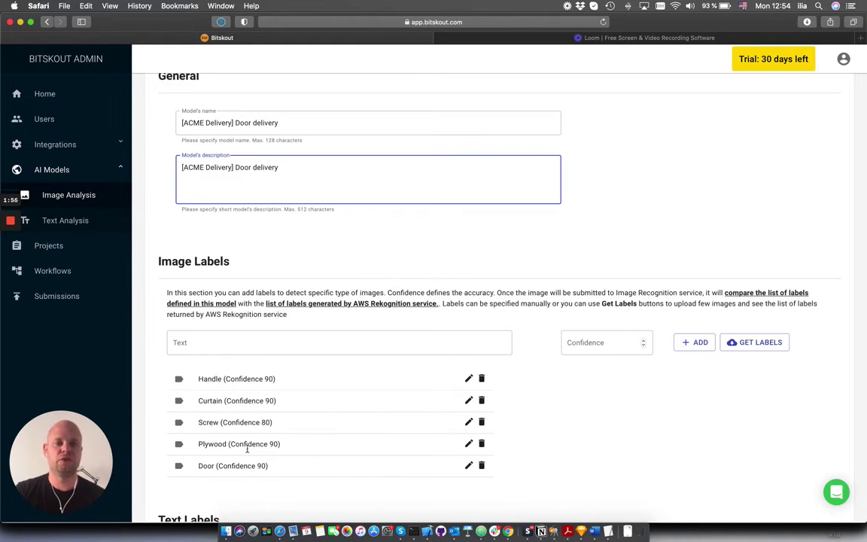
{"action": "scroll", "coordinate": [588, 451], "scroll_direction": "down", "scroll_amount": 5}
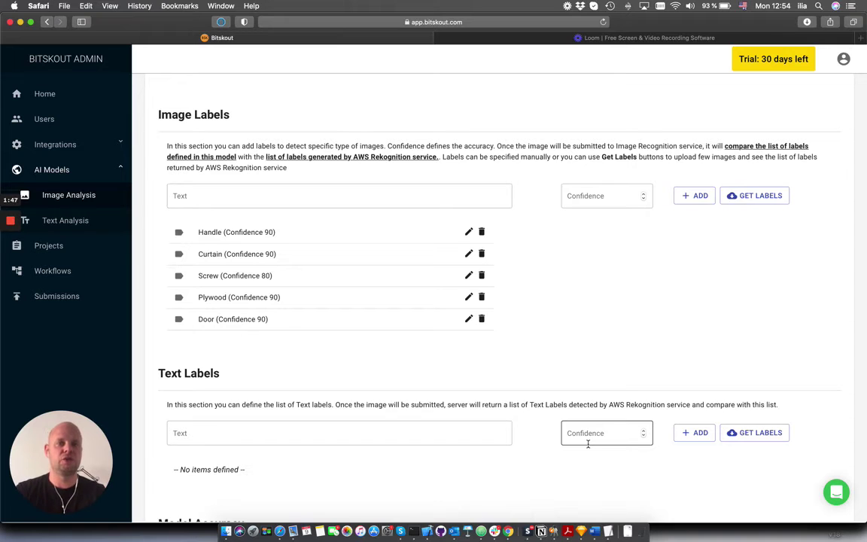
{"action": "scroll", "coordinate": [419, 343], "scroll_direction": "down", "scroll_amount": 4}
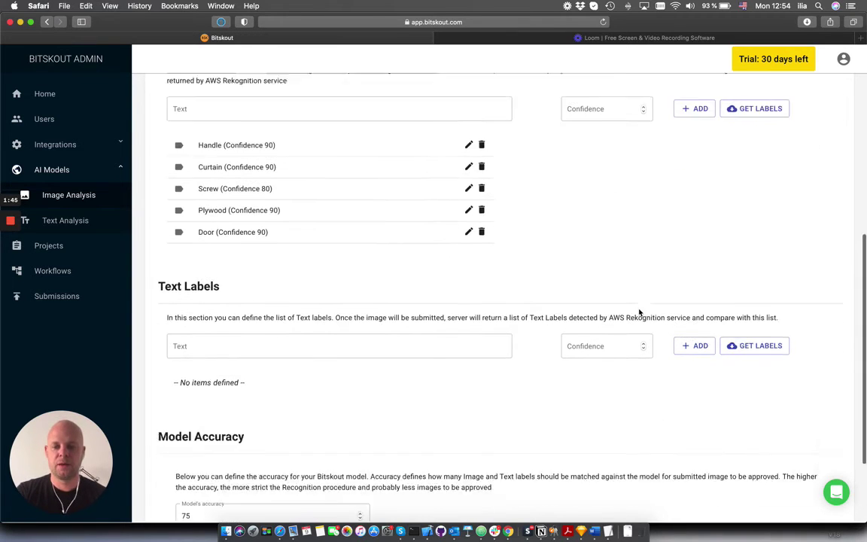
Set the model's accuracy to 20, checking it against the list of image labels
{"action": "scroll", "coordinate": [418, 343], "scroll_direction": "down", "scroll_amount": 3}
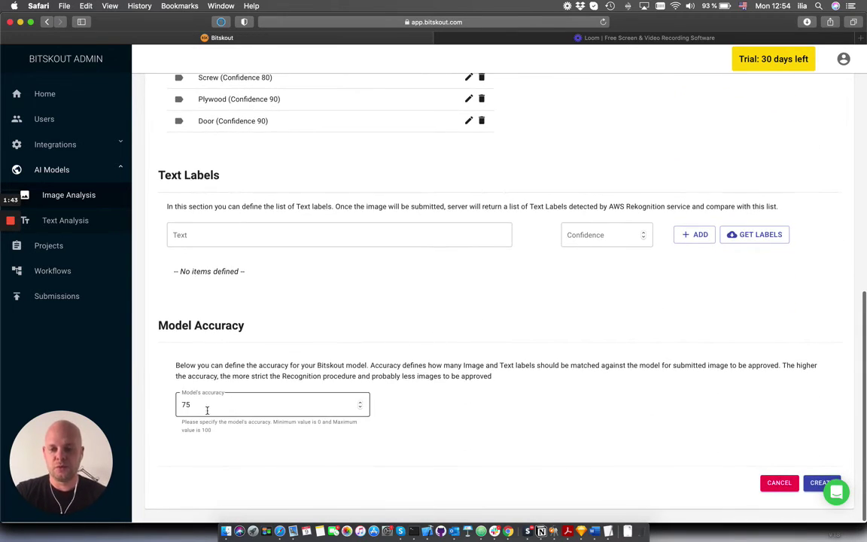
{"action": "left_click_drag", "start_coordinate": [207, 410], "coordinate": [161, 411]}
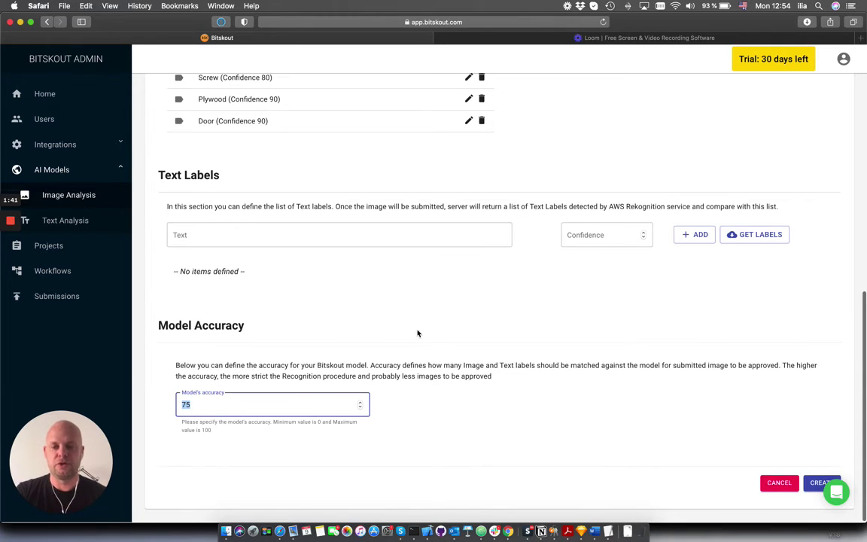
{"action": "scroll", "coordinate": [416, 332], "scroll_direction": "up", "scroll_amount": 2}
{"action": "scroll", "coordinate": [417, 333], "scroll_direction": "up", "scroll_amount": 2}
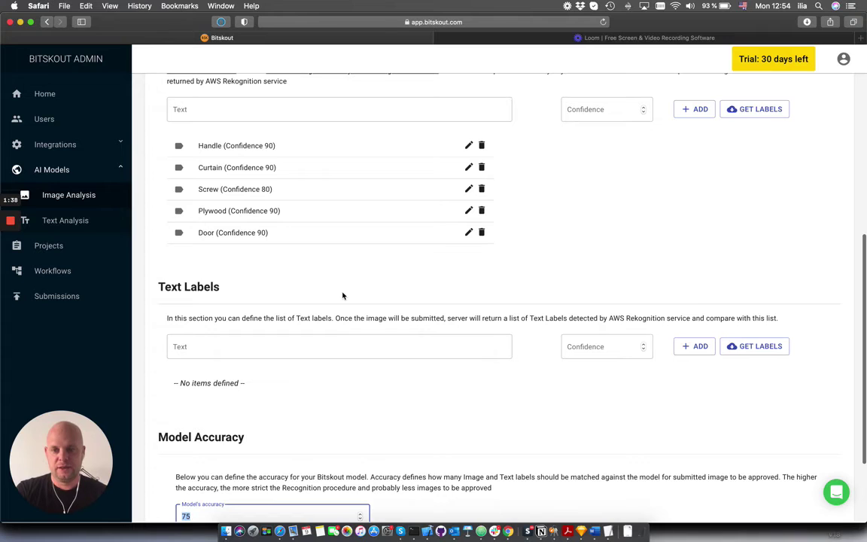
{"action": "scroll", "coordinate": [343, 295], "scroll_direction": "down", "scroll_amount": 2}
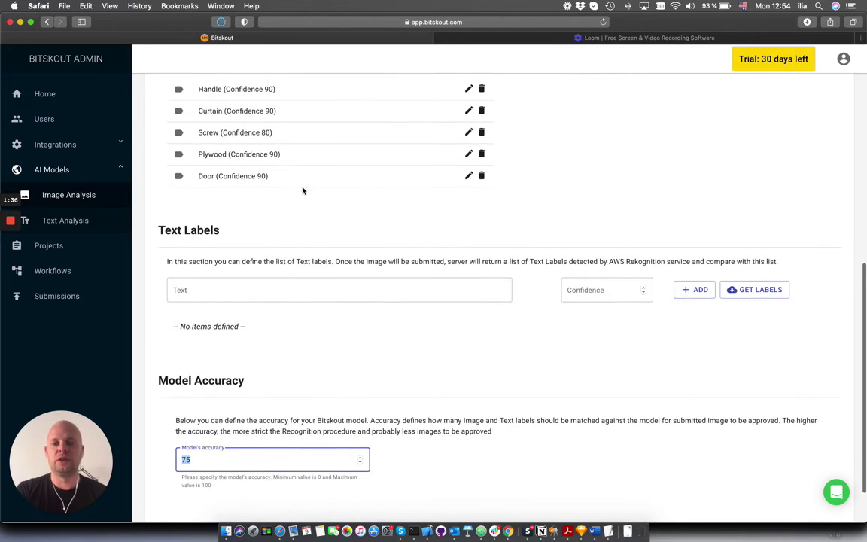
{"action": "scroll", "coordinate": [301, 190], "scroll_direction": "up", "scroll_amount": 2}
{"action": "scroll", "coordinate": [258, 166], "scroll_direction": "down", "scroll_amount": 1}
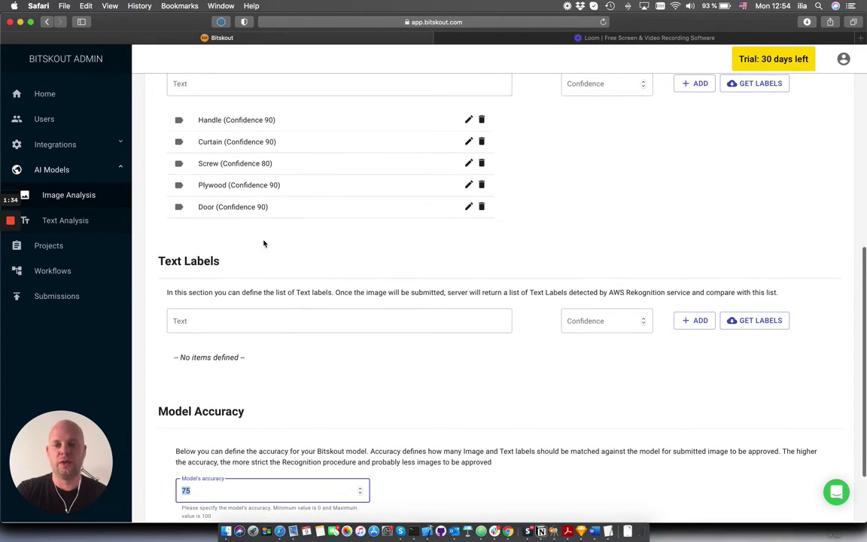
{"action": "scroll", "coordinate": [283, 288], "scroll_direction": "down", "scroll_amount": 3}
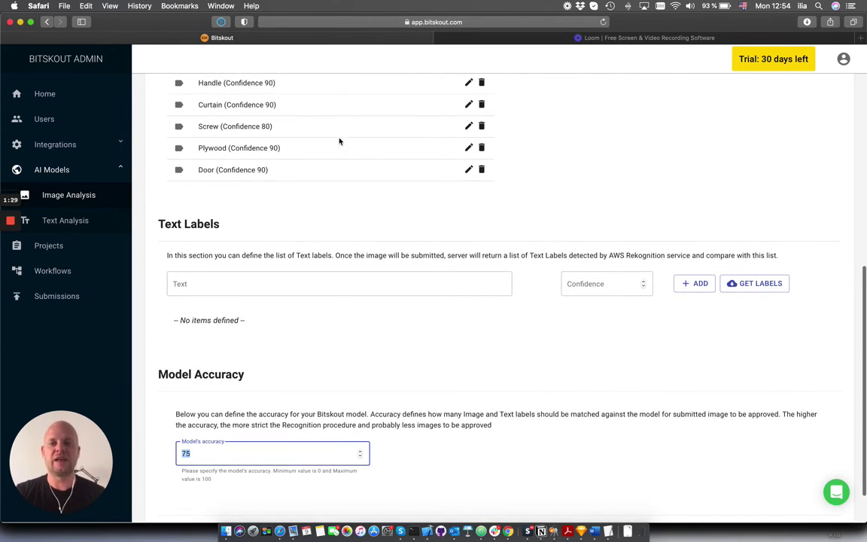
{"action": "scroll", "coordinate": [306, 129], "scroll_direction": "up", "scroll_amount": 1}
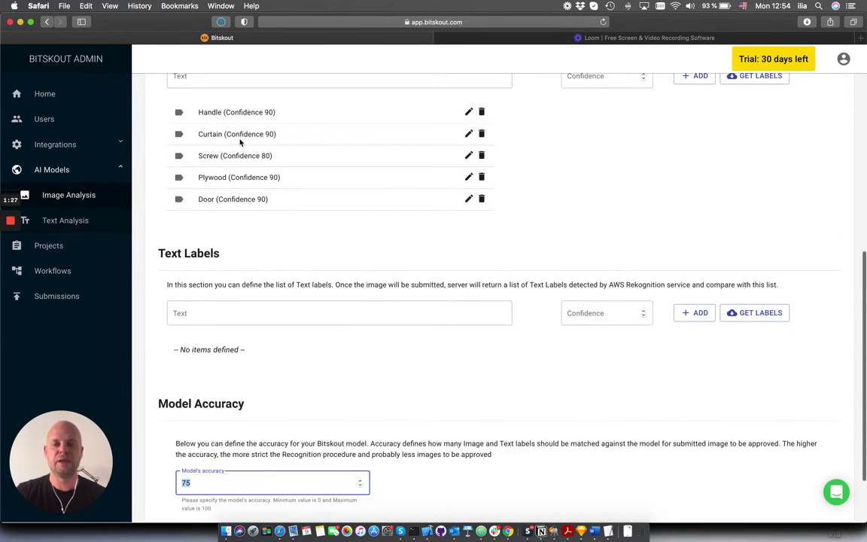
{"action": "scroll", "coordinate": [340, 205], "scroll_direction": "down", "scroll_amount": 3}
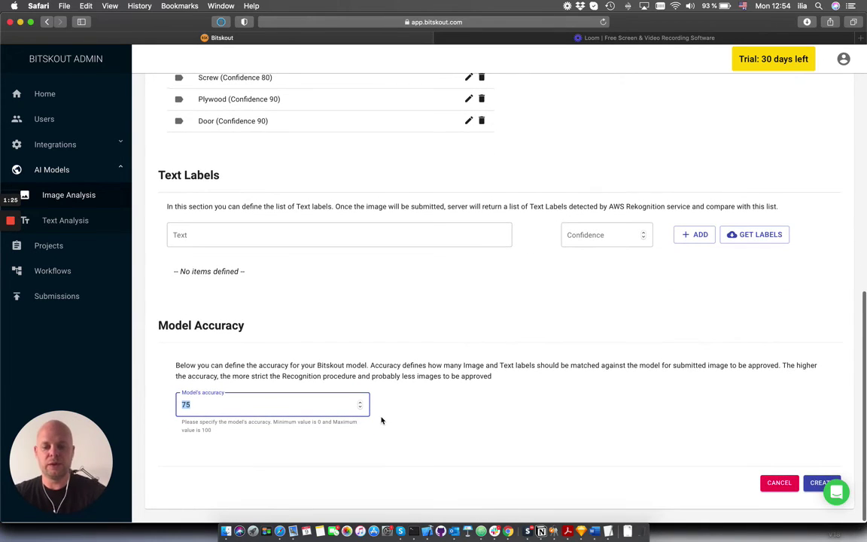
{"action": "type", "text": "2"}
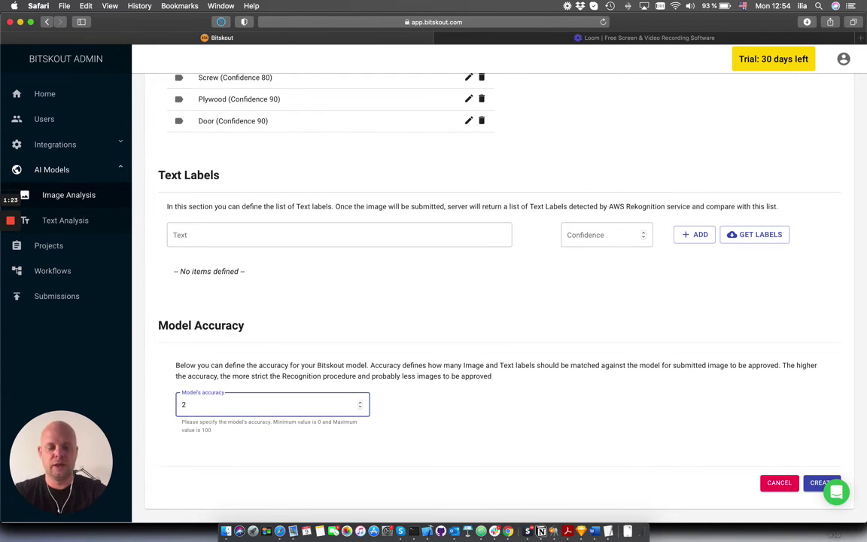
{"action": "type", "text": "0"}
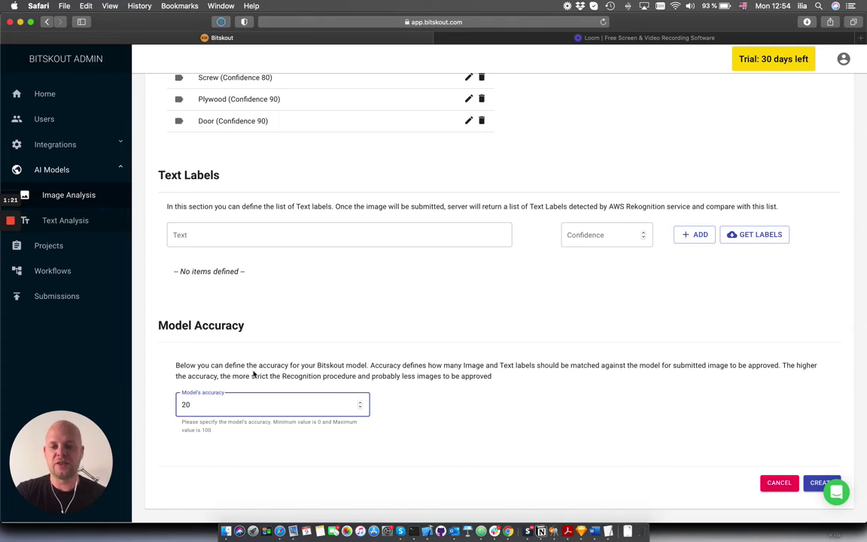
Check the image labels once more and create the door delivery model
{"action": "scroll", "coordinate": [278, 339], "scroll_direction": "up", "scroll_amount": 5}
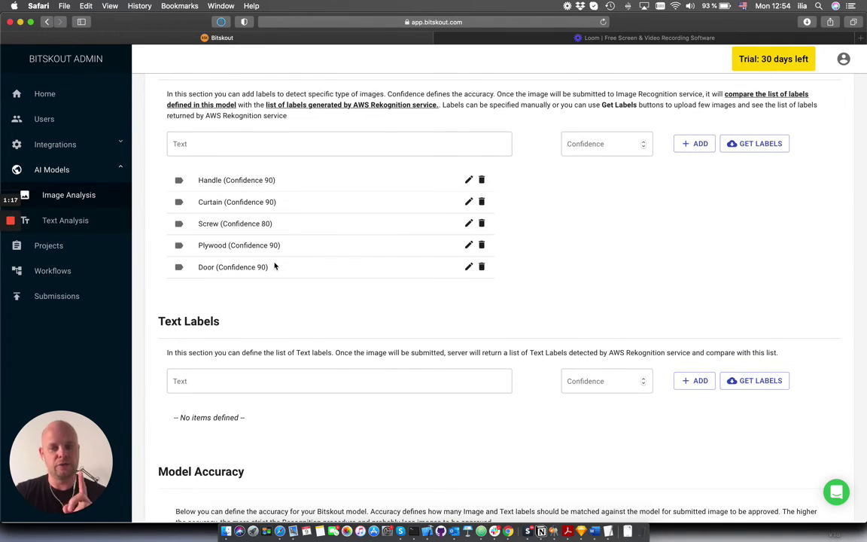
{"action": "scroll", "coordinate": [417, 333], "scroll_direction": "down", "scroll_amount": 4}
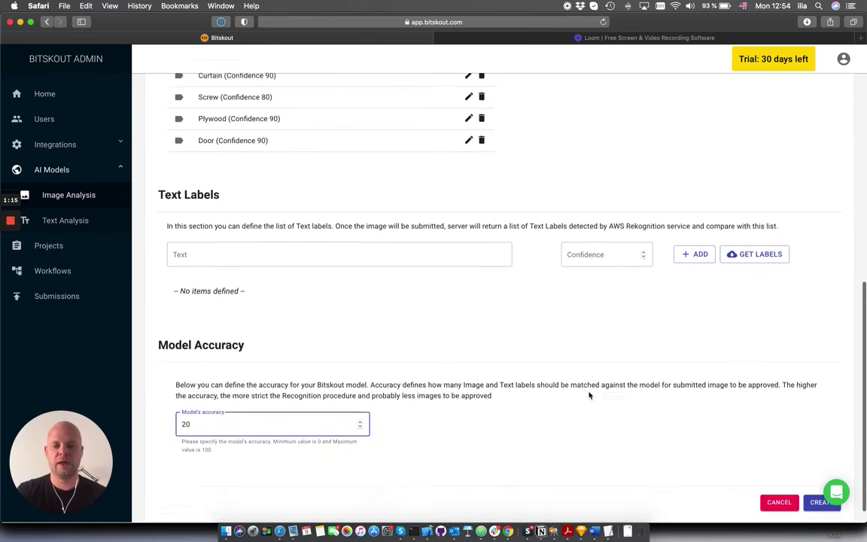
{"action": "key", "text": "Return"}
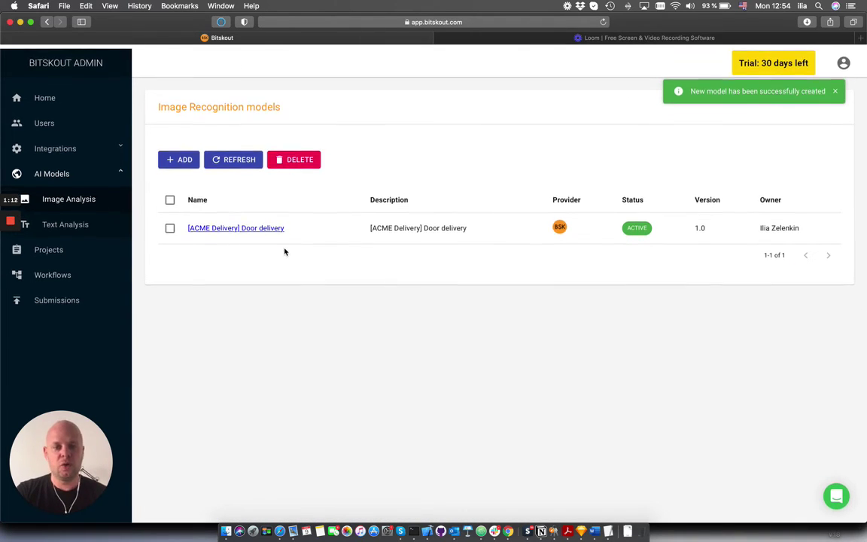
Start a new image recognition model and name it "[ACME Delivery] Window Delivery"
{"action": "left_click", "coordinate": [171, 157]}
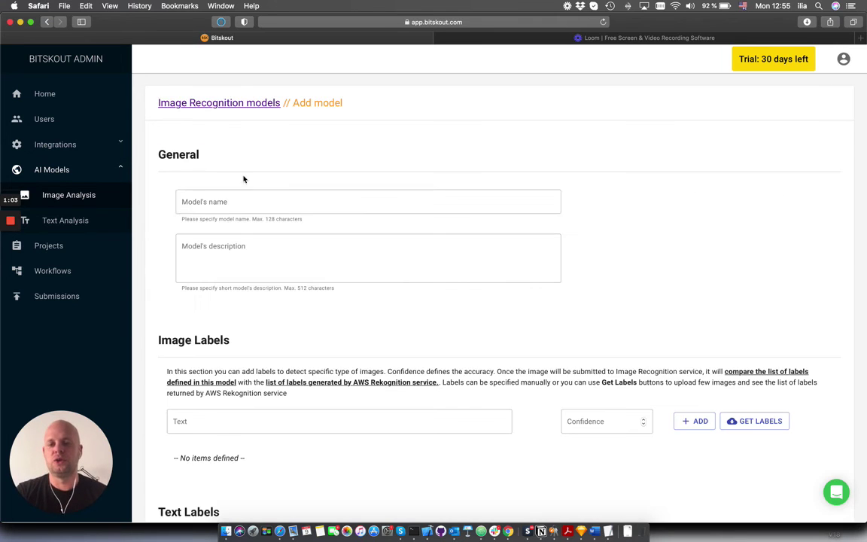
{"action": "left_click", "coordinate": [304, 199]}
{"action": "type", "text": "["}
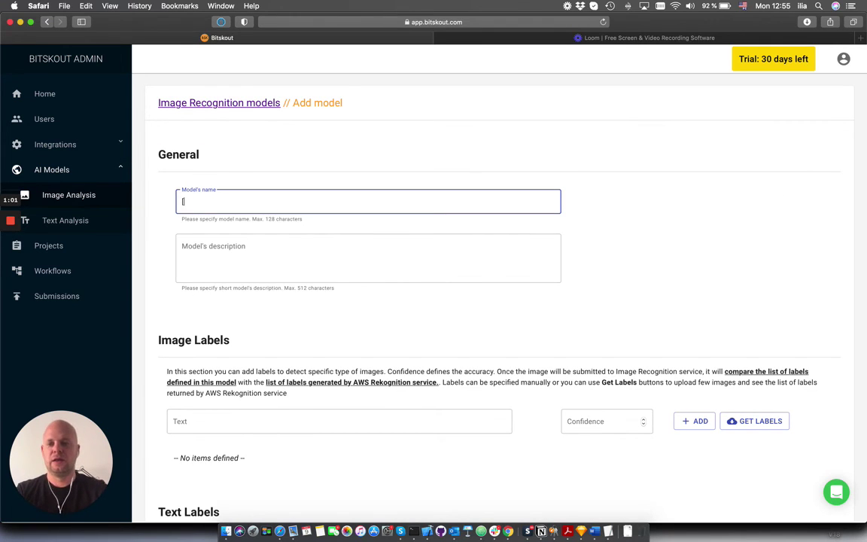
{"action": "type", "text": "ACME DElivery] Wl"}
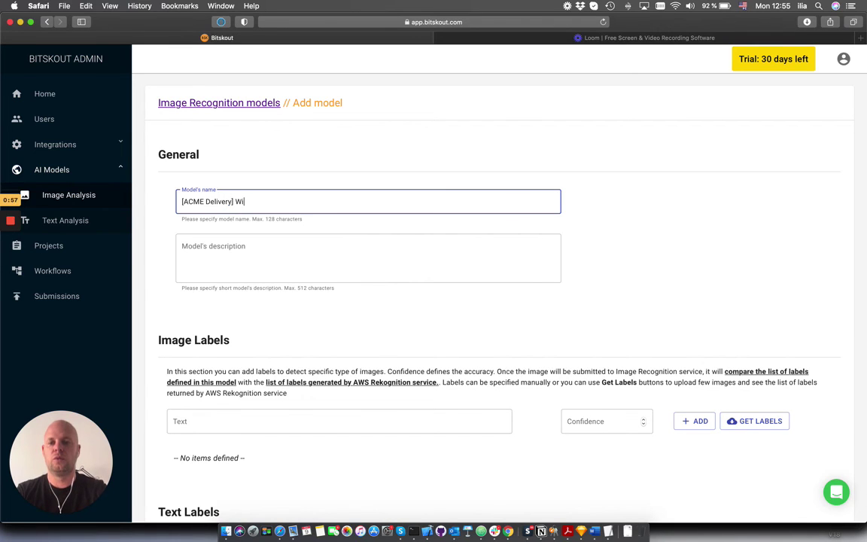
{"action": "type", "text": "ndow "}
{"action": "type", "text": "Delivery"}
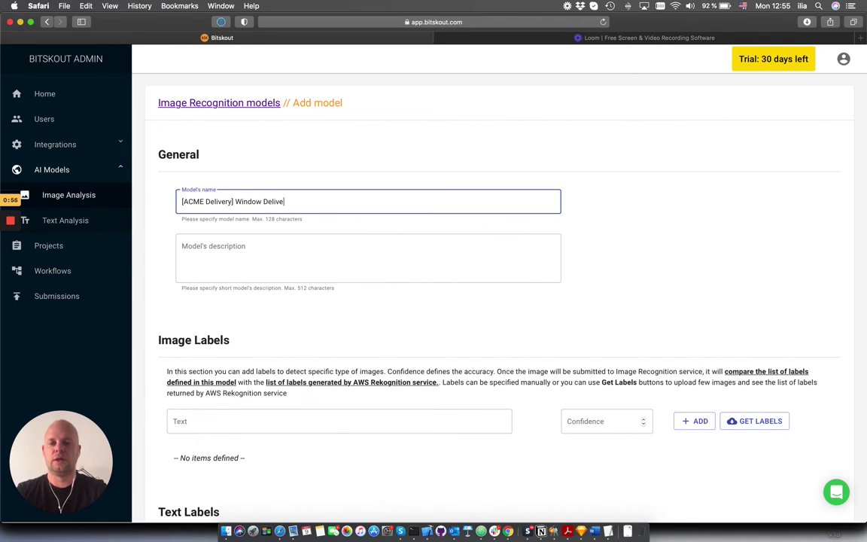